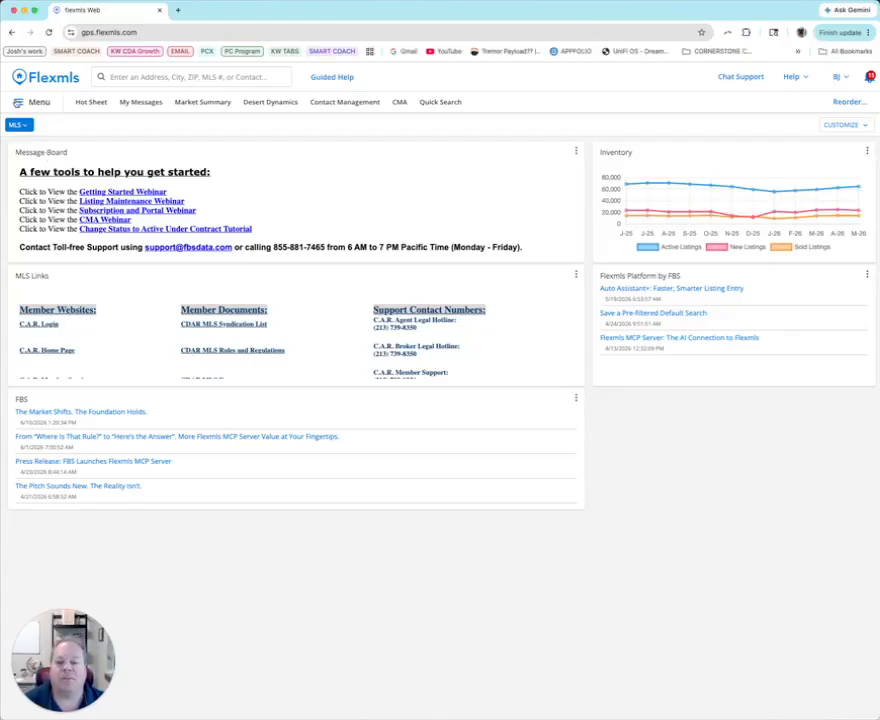
# Look over the full menu of MLS functions and inspect the May 2026 data points in the Inventory chart
pyautogui.click(17, 103)
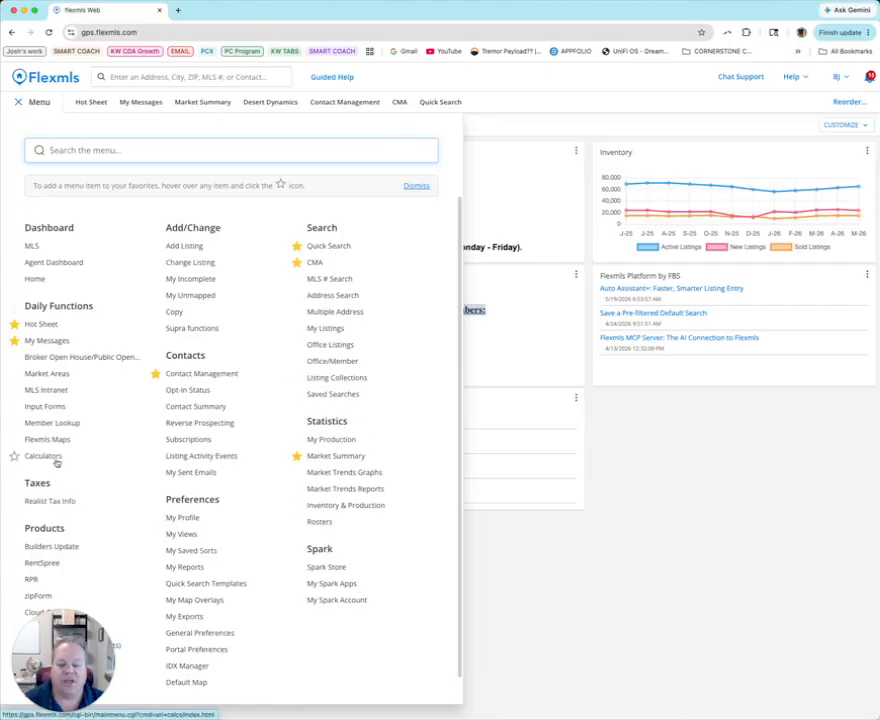
pyautogui.click(507, 367)
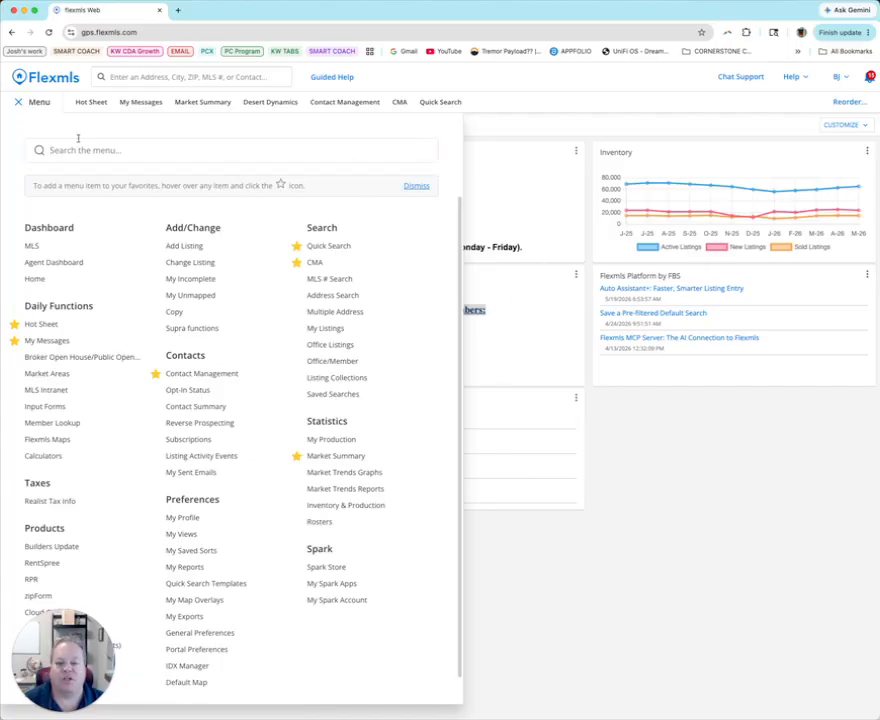
pyautogui.click(18, 101)
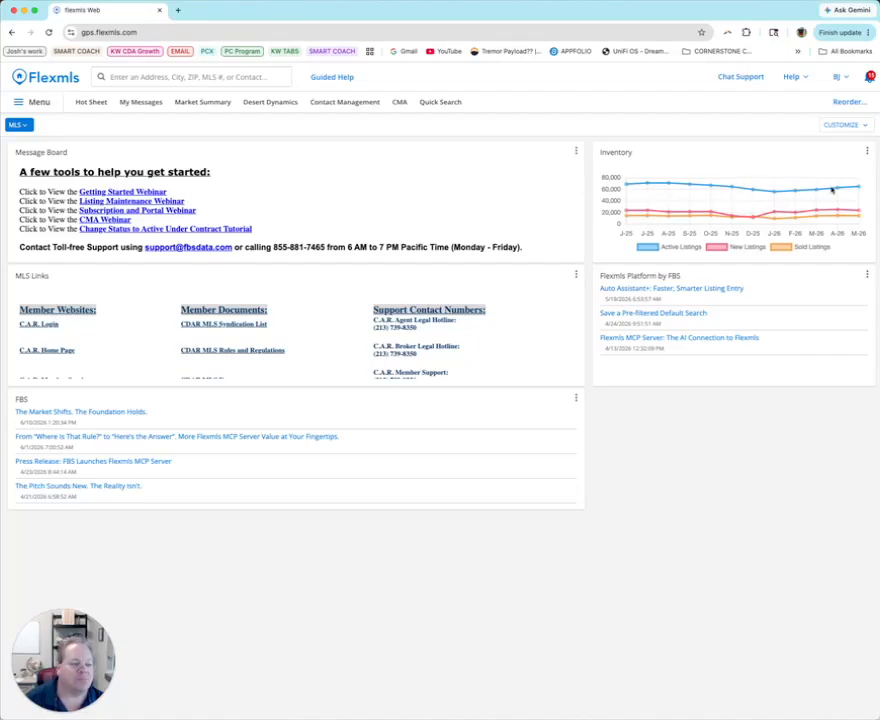
pyautogui.moveTo(857, 189)
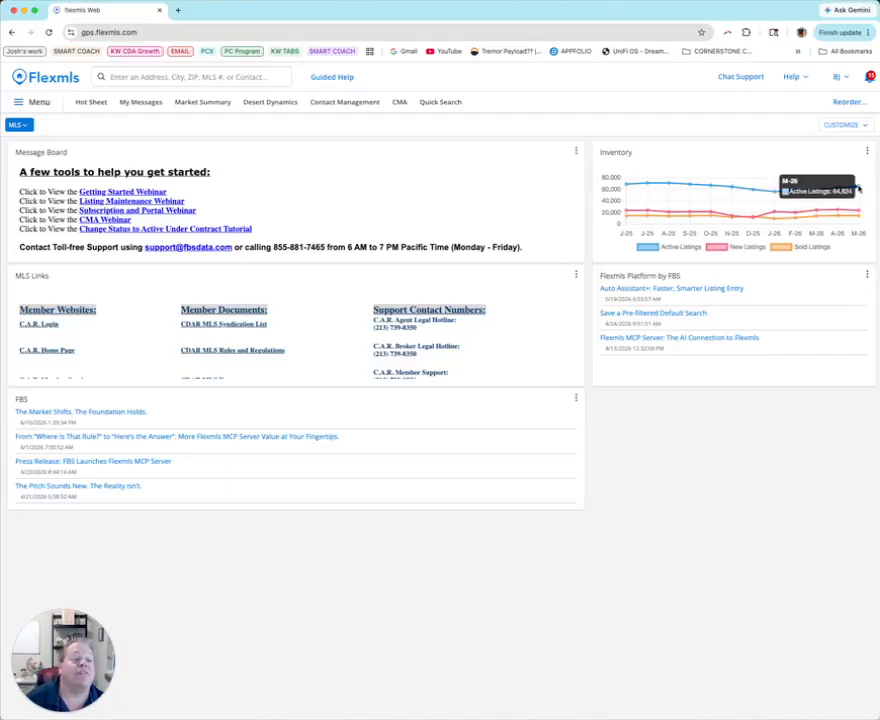
pyautogui.moveTo(858, 213)
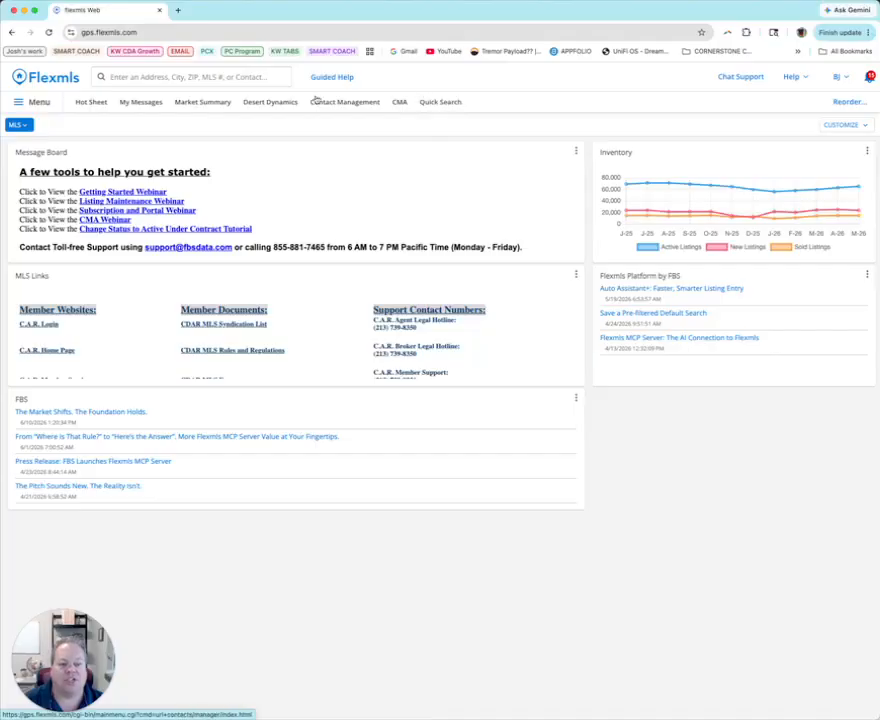
# Start a residential Quick Search for Active listings with a current price between 850,000 and 975,000
pyautogui.click(441, 104)
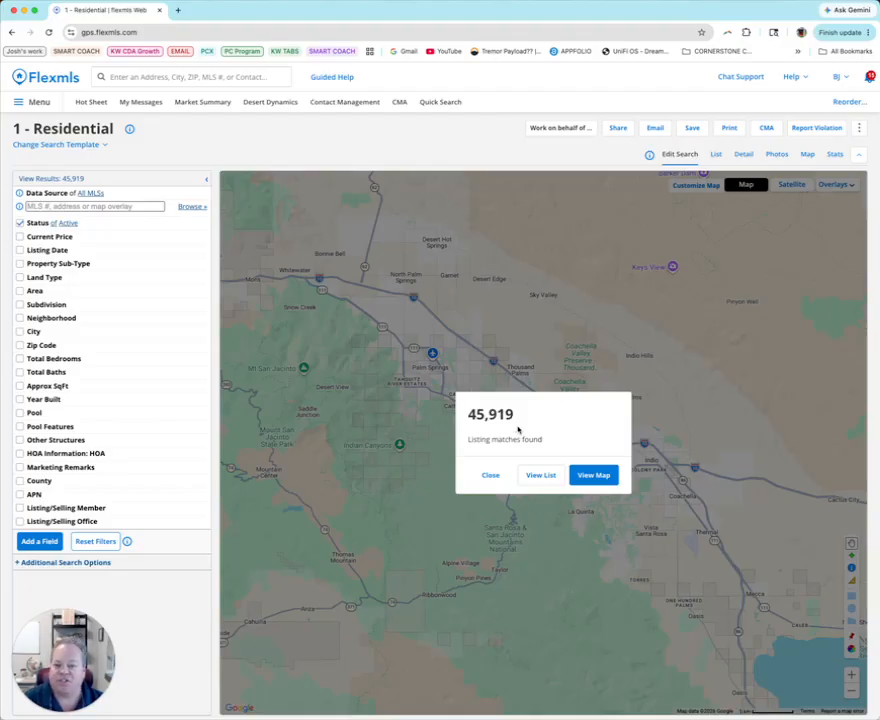
pyautogui.click(38, 223)
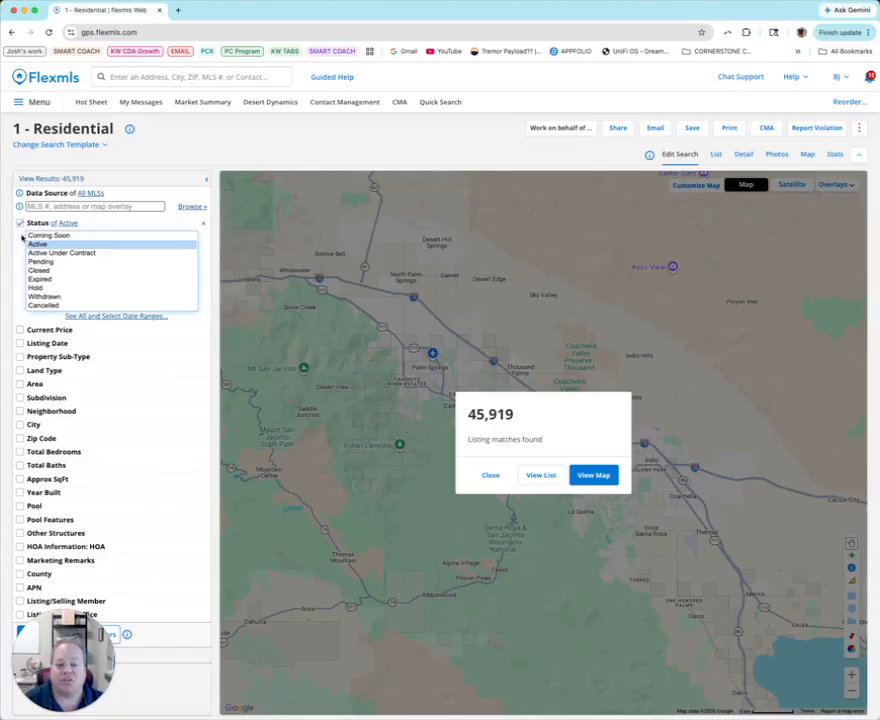
pyautogui.click(20, 330)
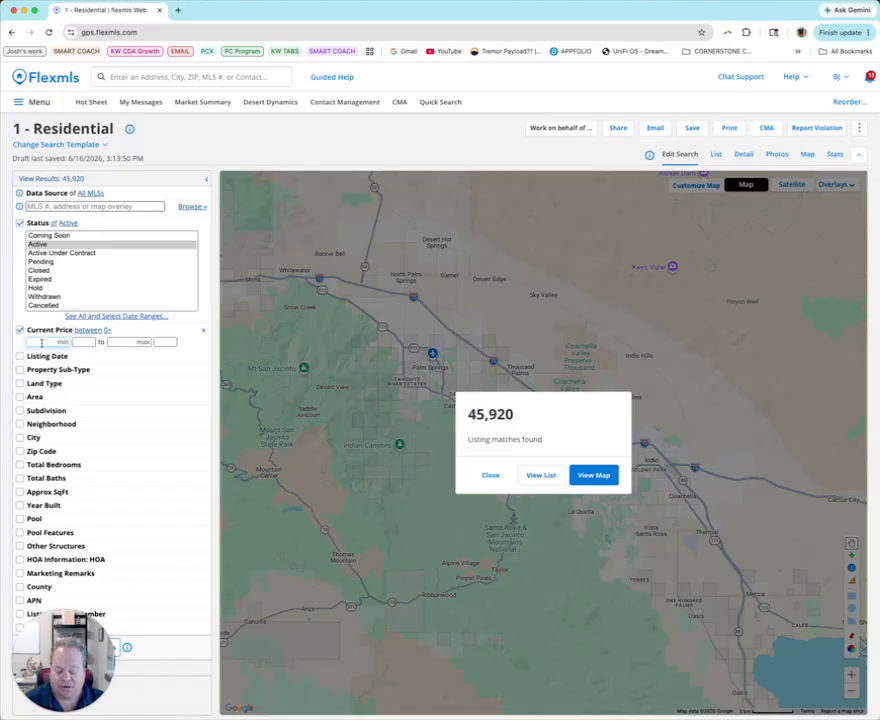
pyautogui.click(41, 342)
pyautogui.write('850')
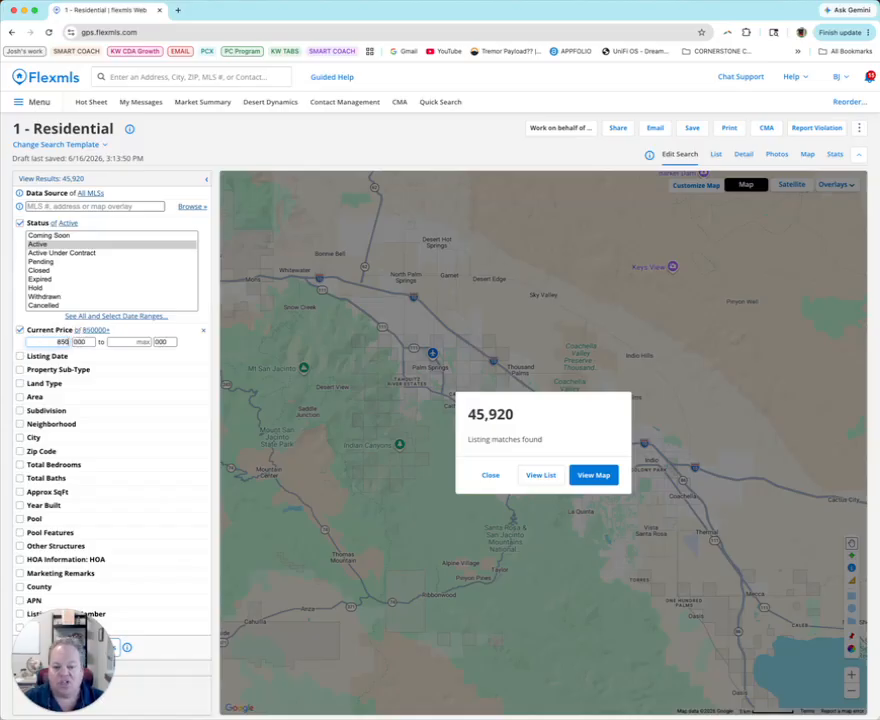
pyautogui.click(148, 342)
pyautogui.write('975')
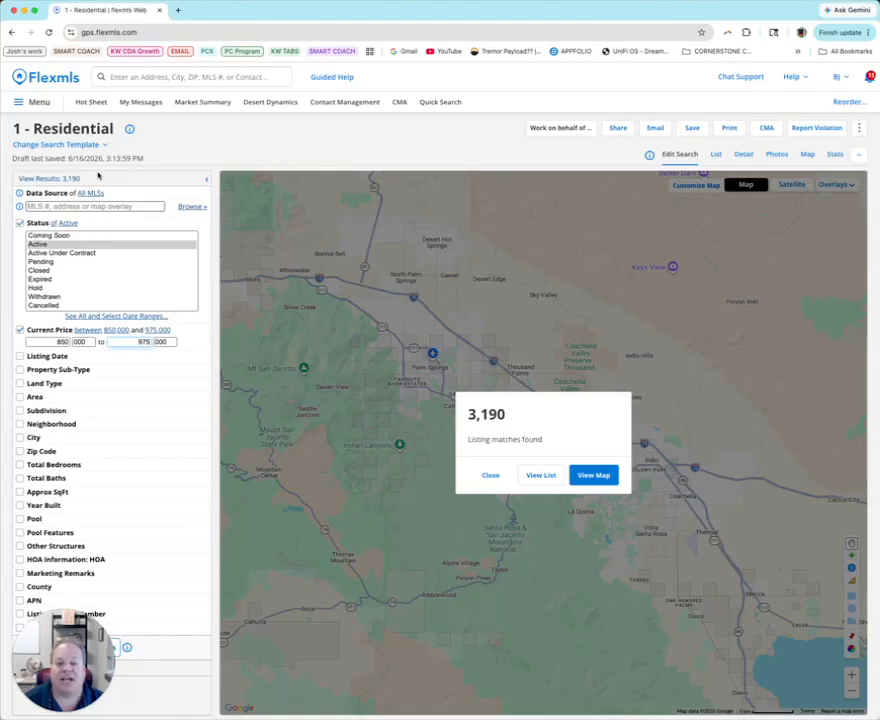
# Restrict the search to the Single Family Residence sub-type with a minimum of 4 total bedrooms
pyautogui.click(20, 369)
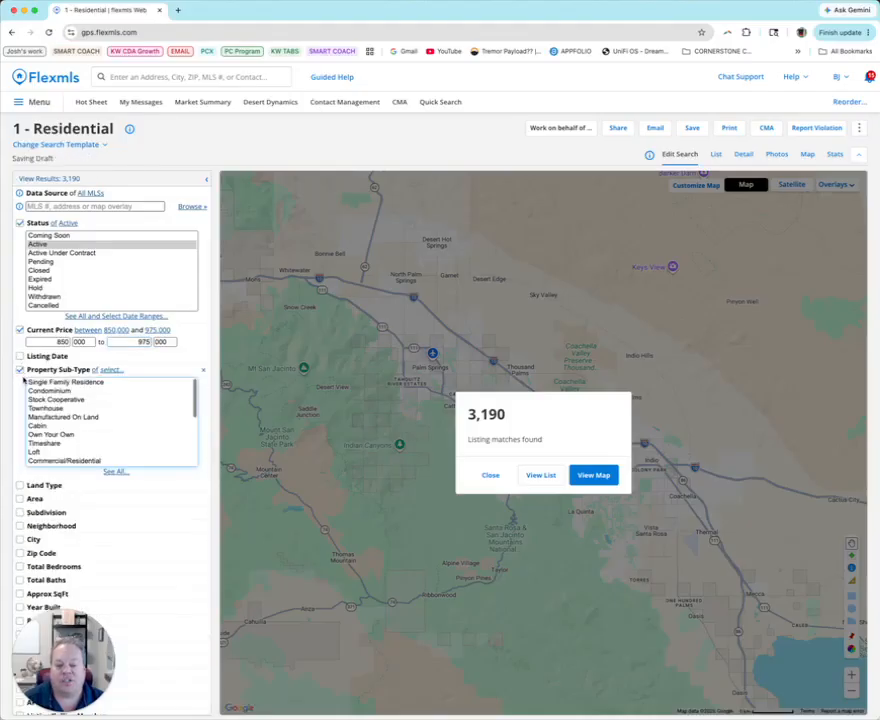
pyautogui.click(37, 384)
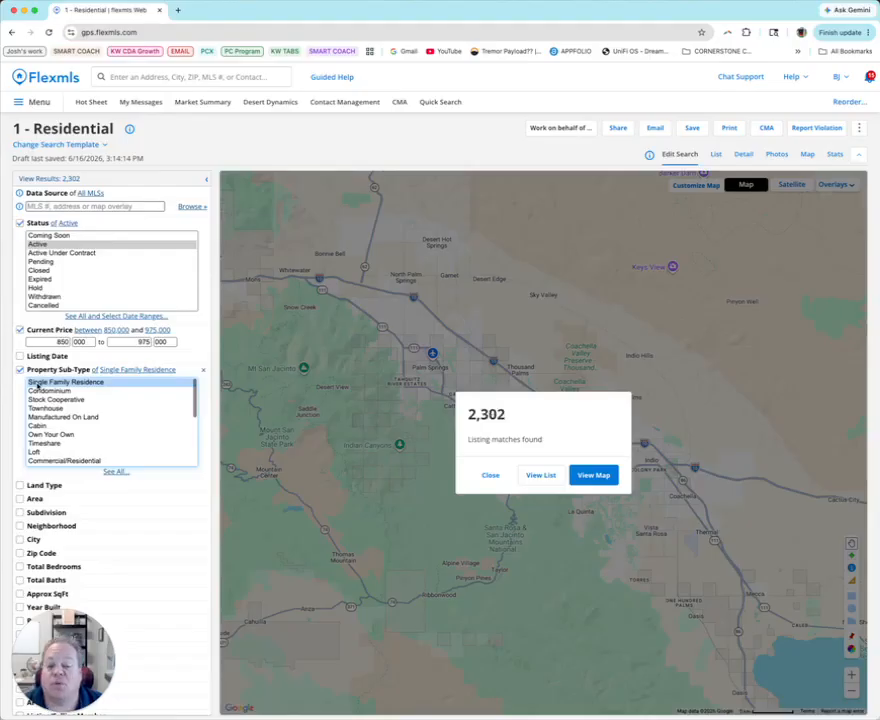
pyautogui.scroll(-2, 17, 391)
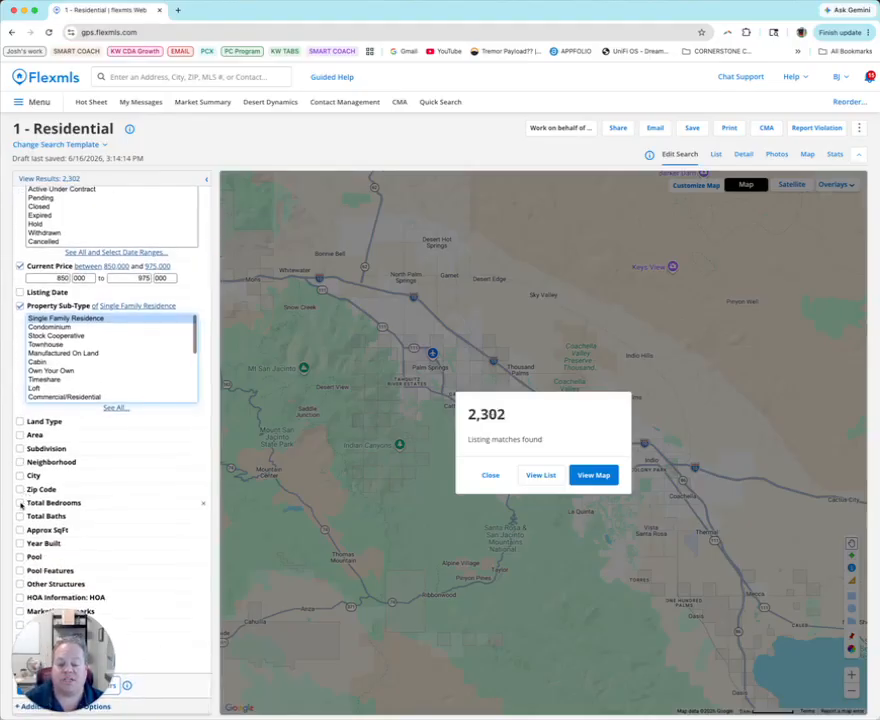
pyautogui.click(20, 503)
pyautogui.write('4')
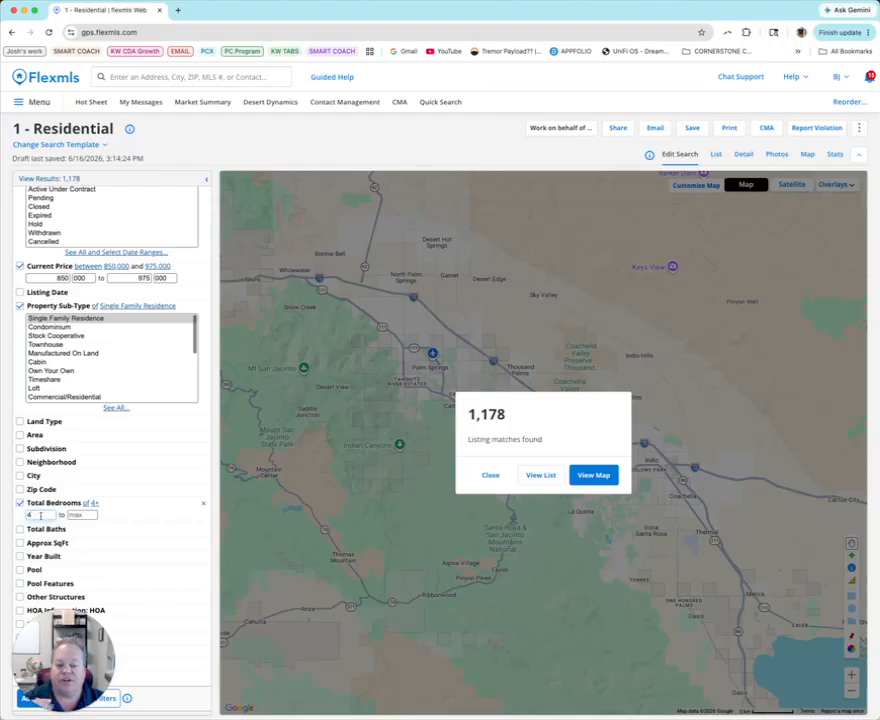
# Add minimums of 3 total baths and 2400 approximate square feet to the search criteria
pyautogui.click(19, 531)
pyautogui.write('3')
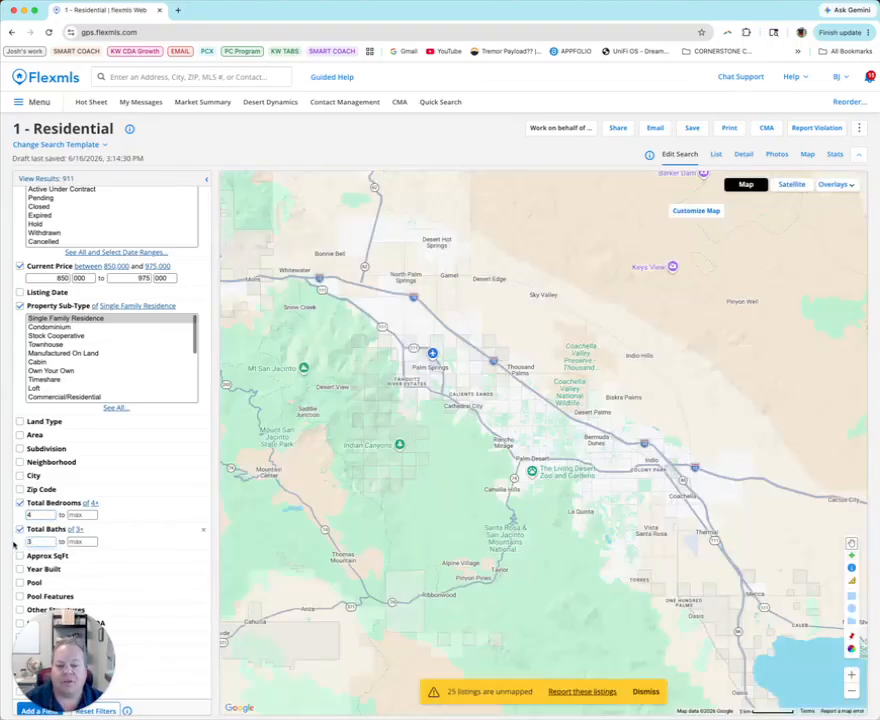
pyautogui.click(20, 557)
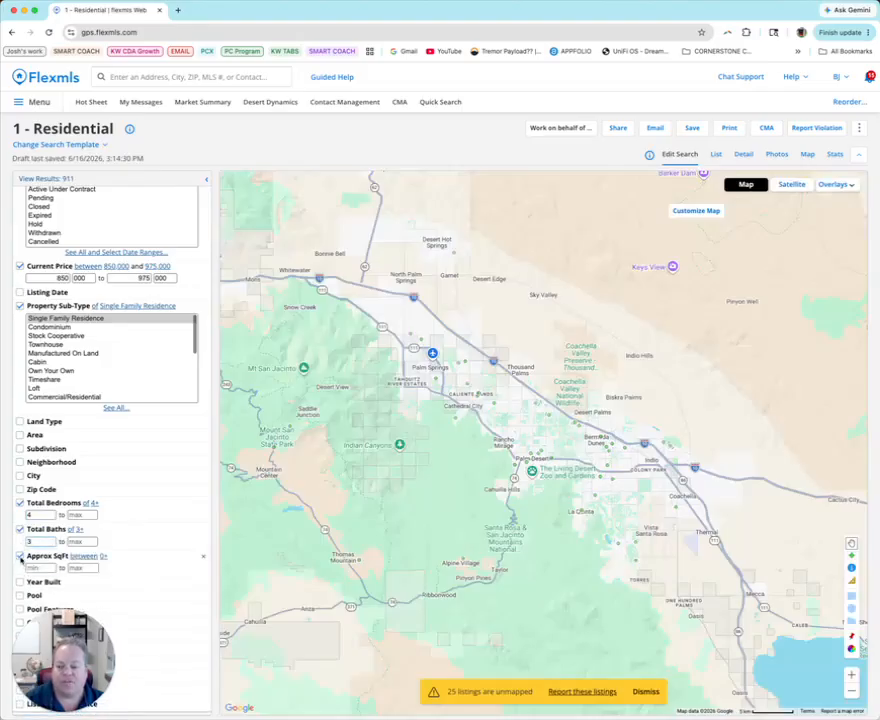
pyautogui.write('2400')
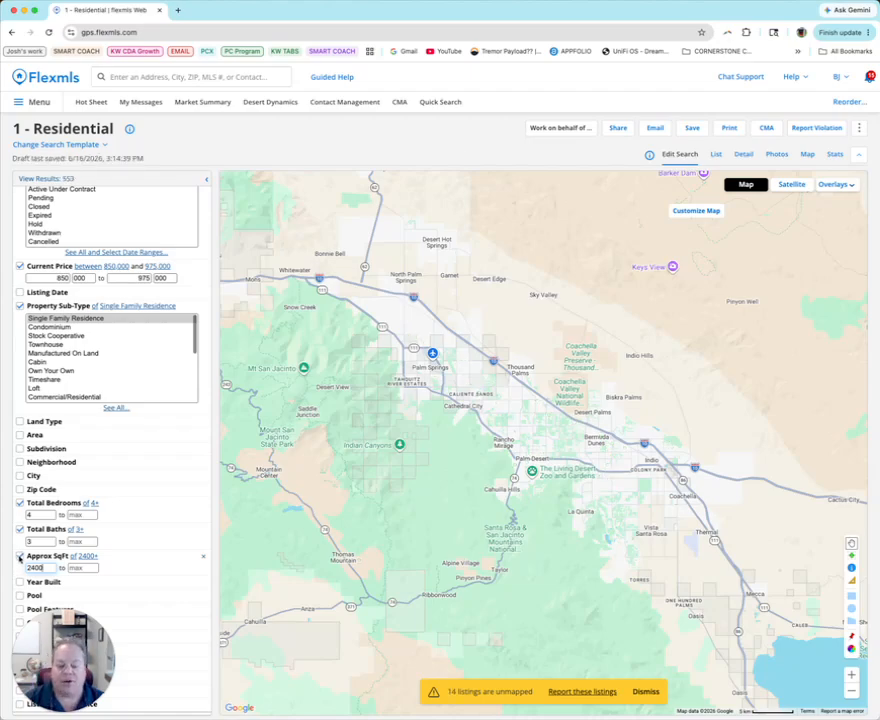
# Add a Year Built filter with a minimum of 2020
pyautogui.scroll(-1, 18, 552)
pyautogui.click(19, 545)
pyautogui.write('20')
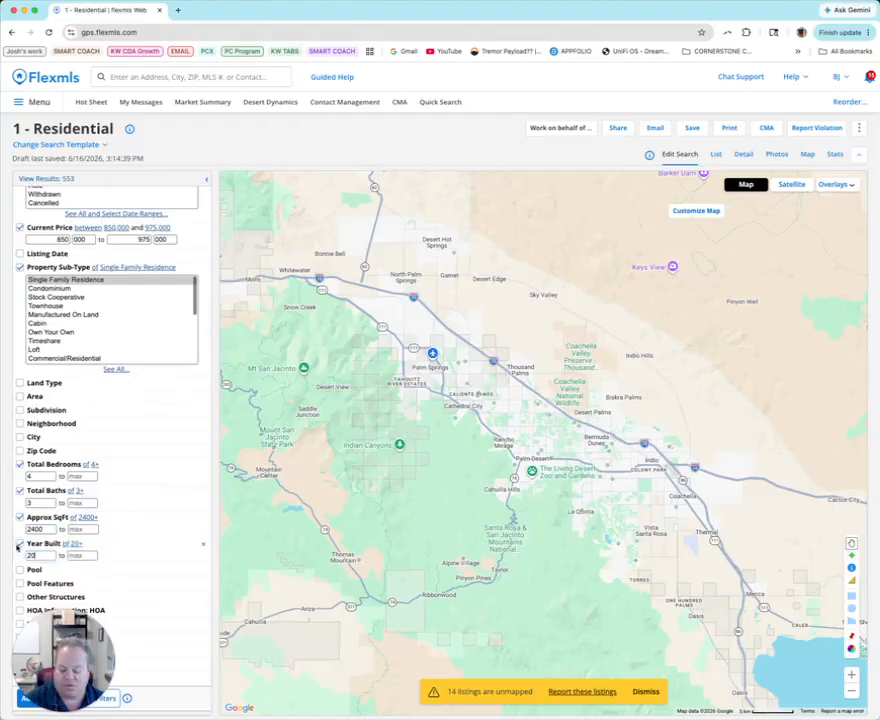
pyautogui.write('10')
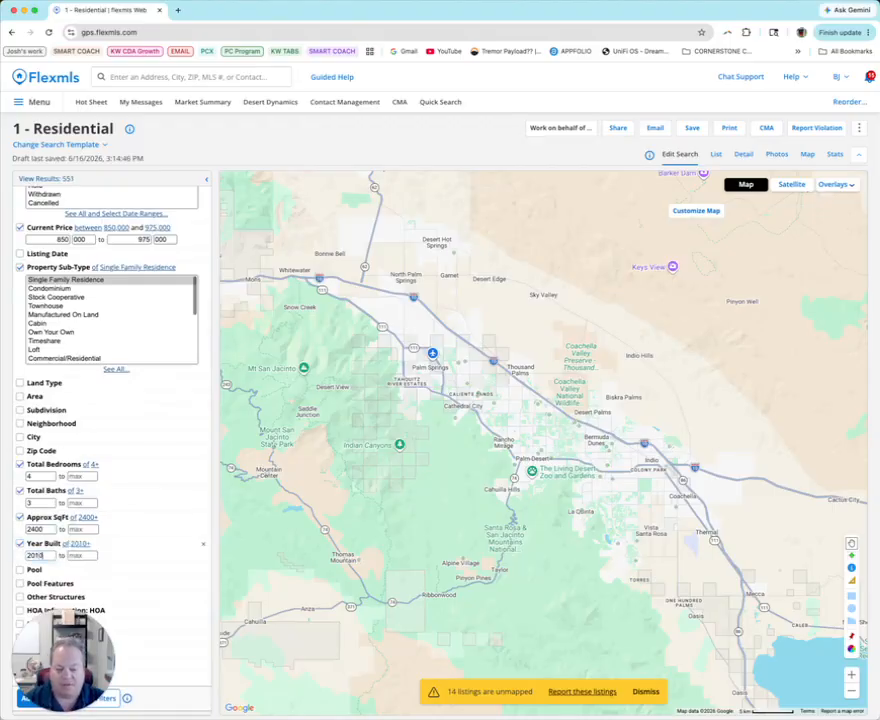
pyautogui.press('BackSpace')
pyautogui.press('BackSpace')
pyautogui.write('20')
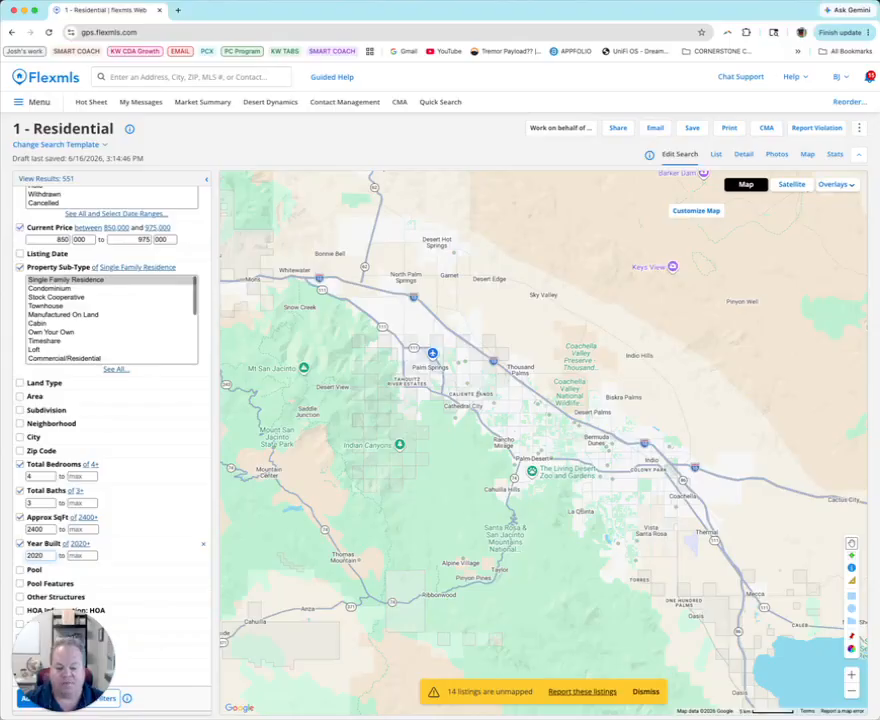
# Require a pool by setting the Pool filter to Yes, and show the matching listings
pyautogui.scroll(-1, 18, 543)
pyautogui.click(19, 554)
pyautogui.click(33, 569)
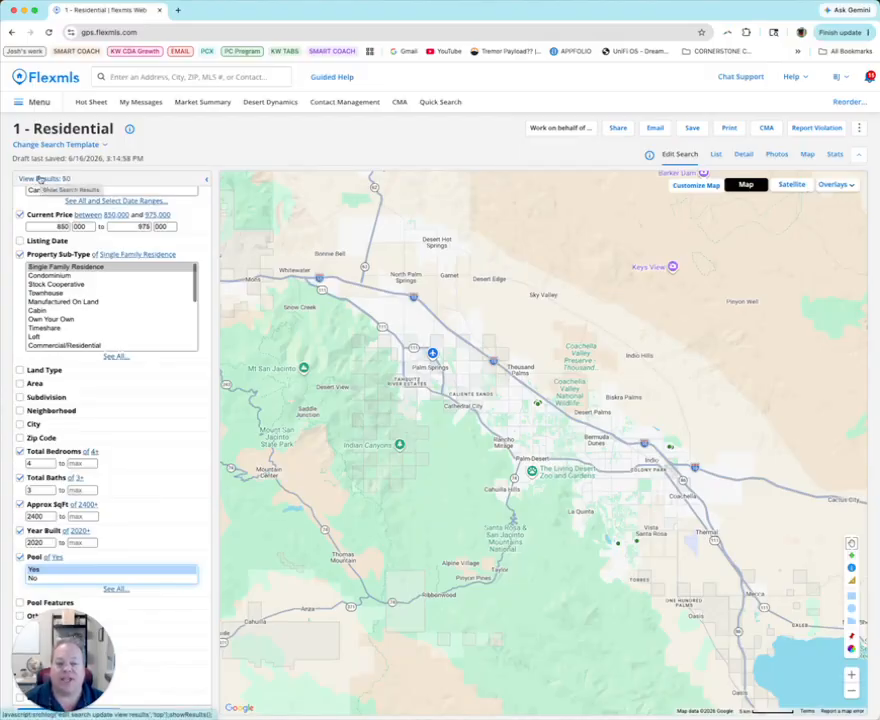
pyautogui.click(40, 178)
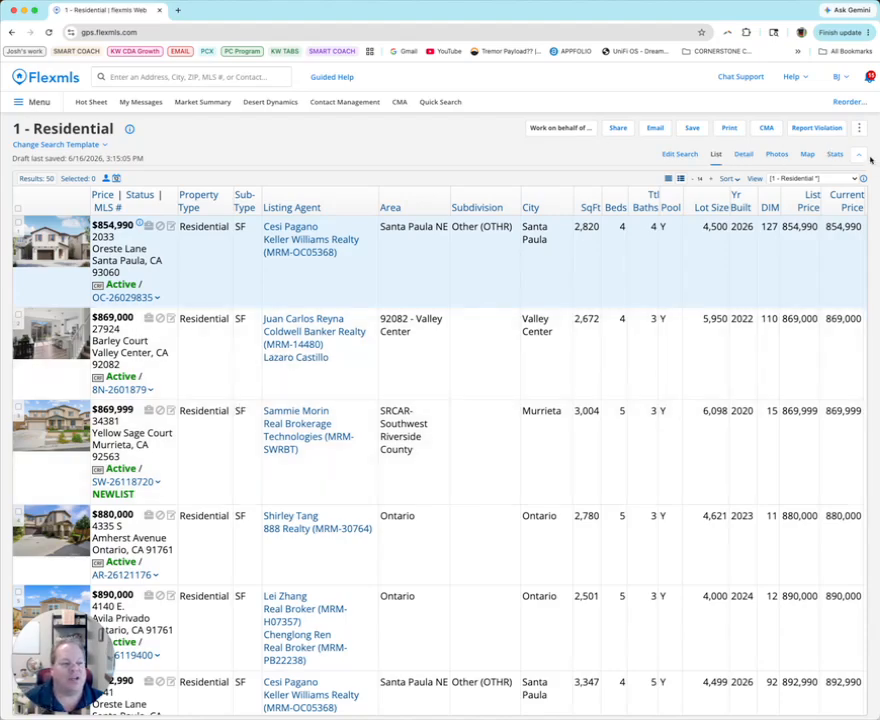
# Examine the detail reports of the first four listings in the results and return to the first one
pyautogui.click(739, 154)
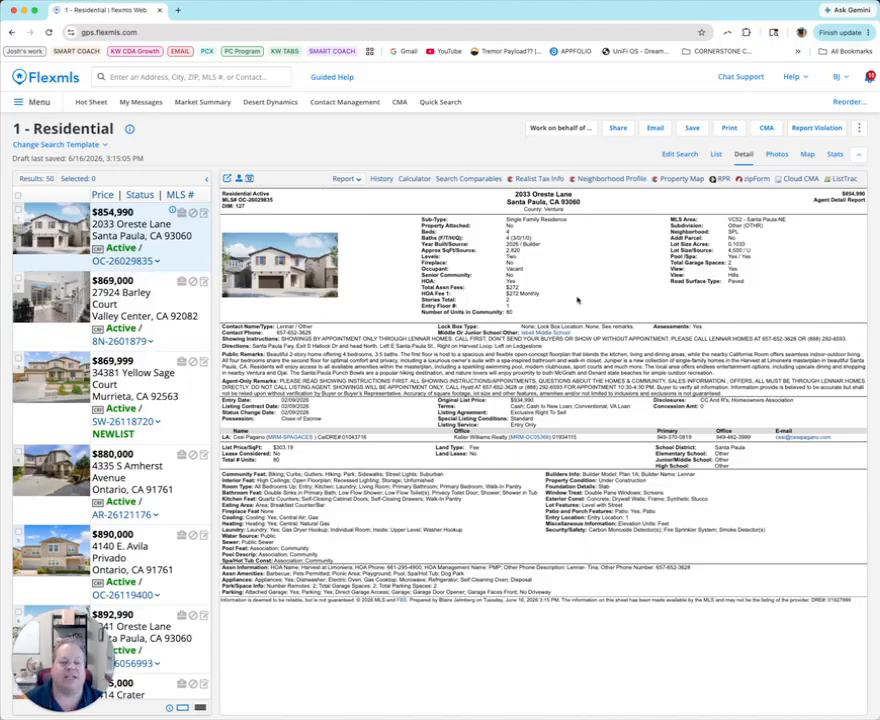
pyautogui.click(114, 302)
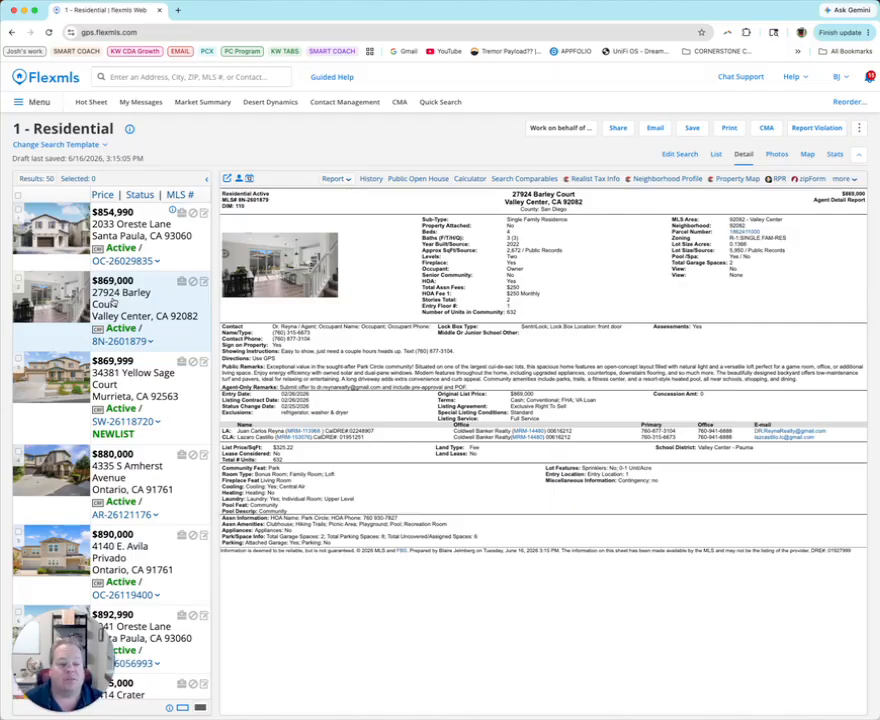
pyautogui.scroll(-1, 110, 370)
pyautogui.click(112, 381)
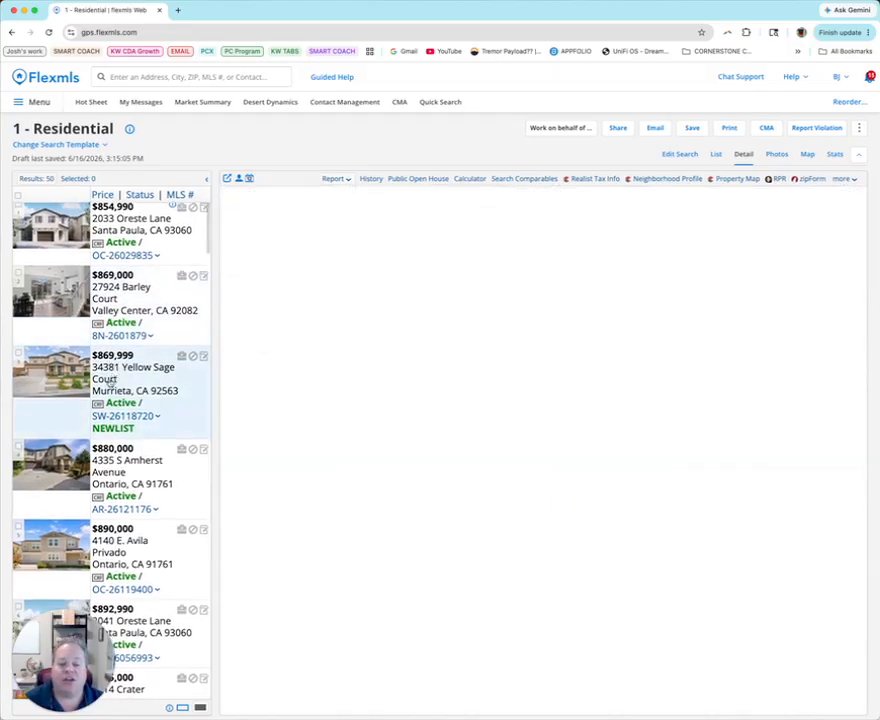
pyautogui.press('Down')
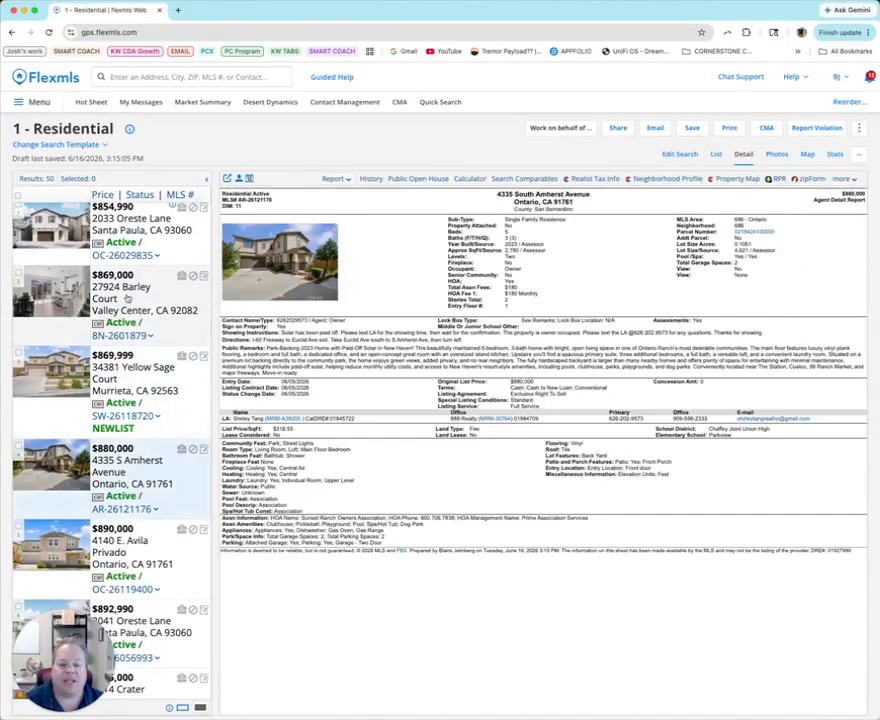
pyautogui.click(133, 229)
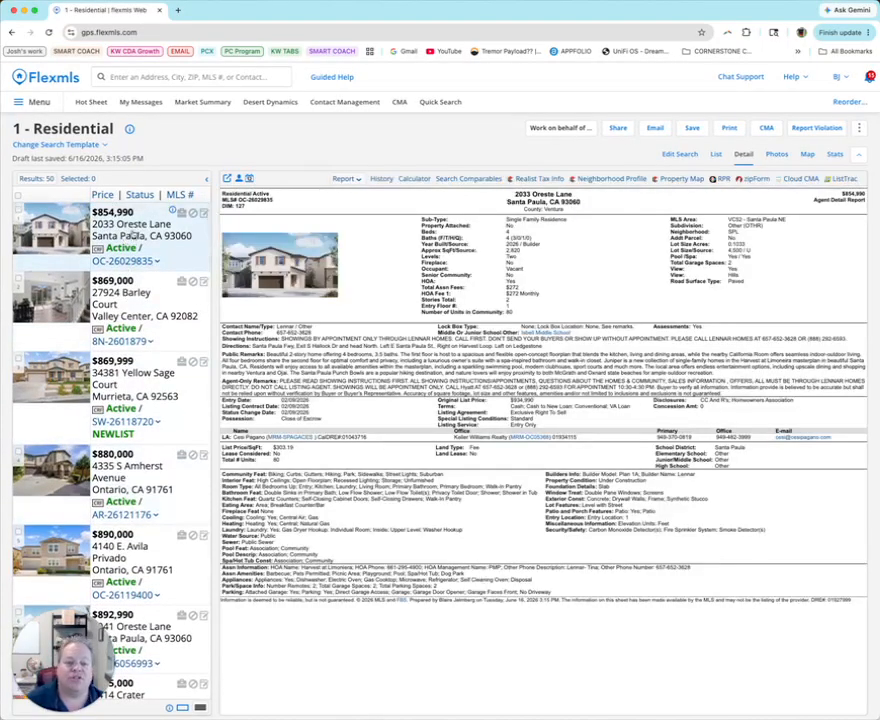